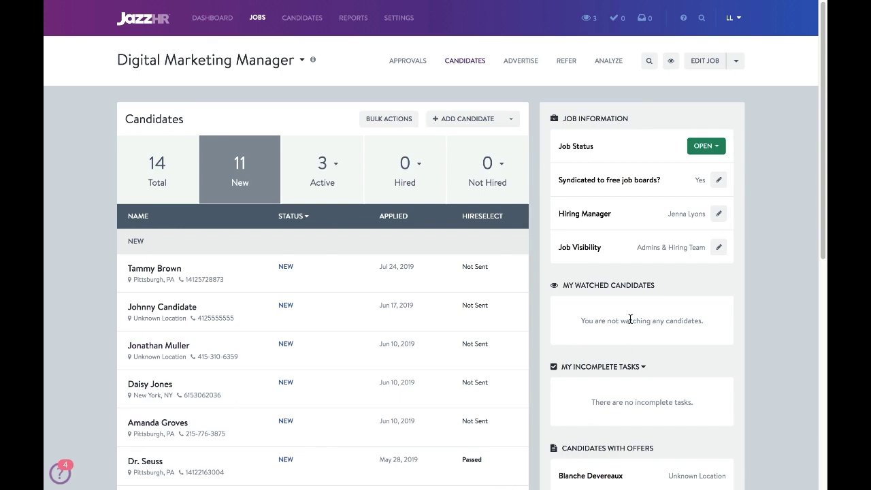
Go to My Profile from the user menu and bring up the Integrations section
click(732, 24)
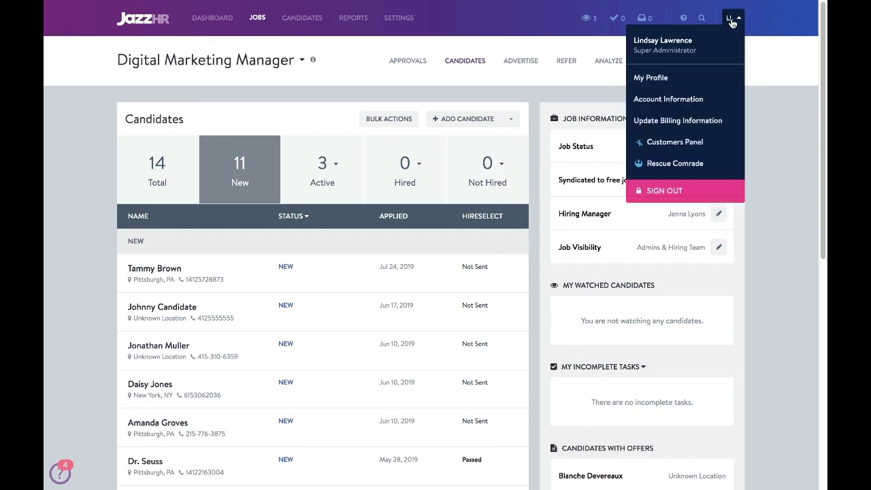
click(653, 78)
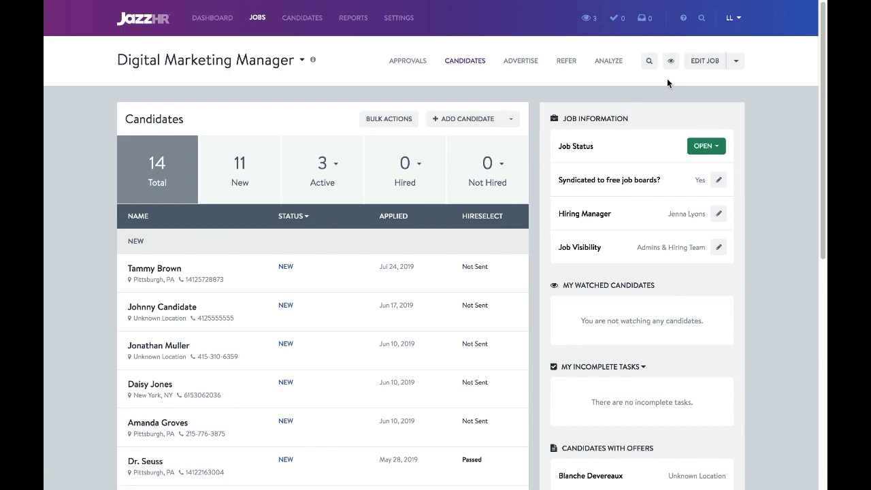
scroll(451, 272, down, 6)
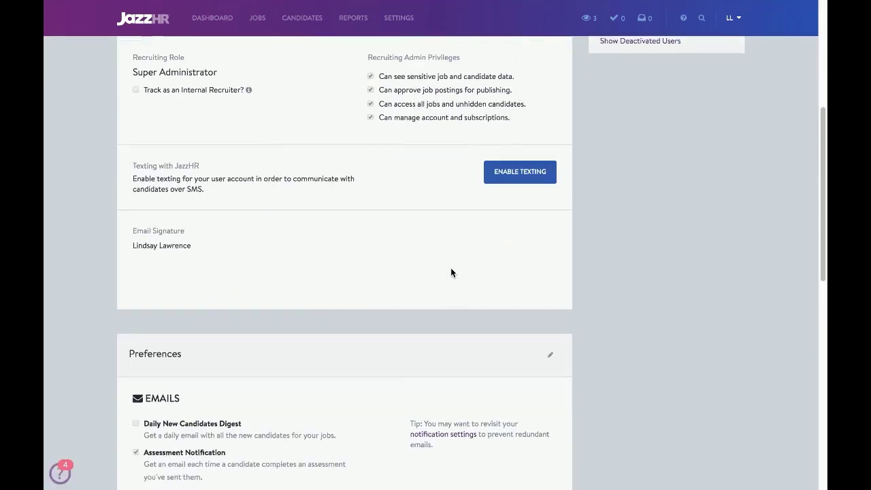
scroll(451, 272, down, 2)
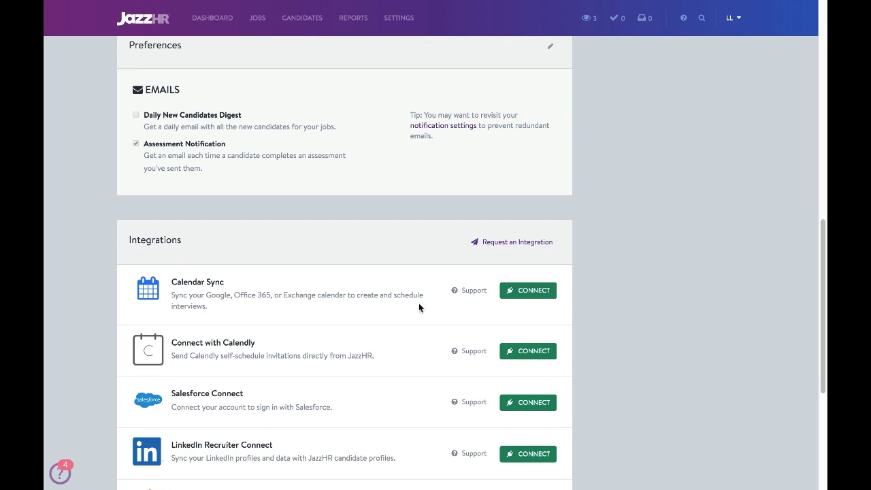
Connect Calendar Sync with a Google account and allow calendar access
click(521, 293)
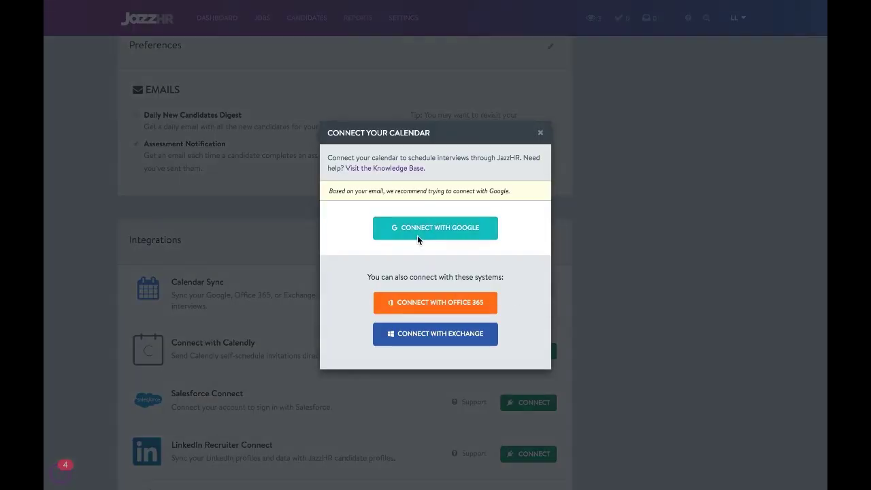
click(418, 239)
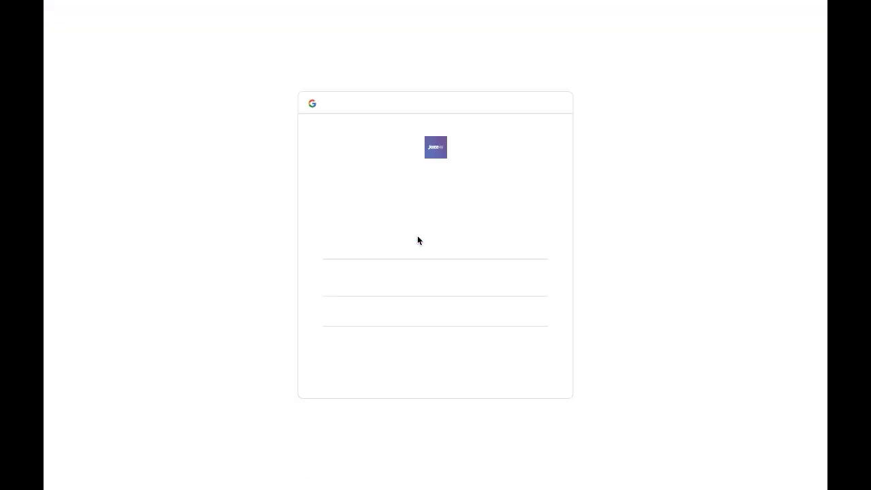
click(389, 227)
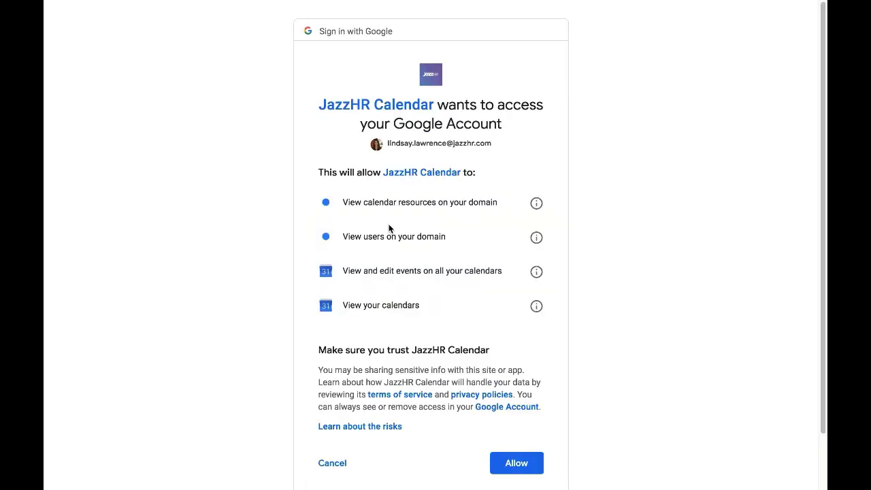
click(521, 472)
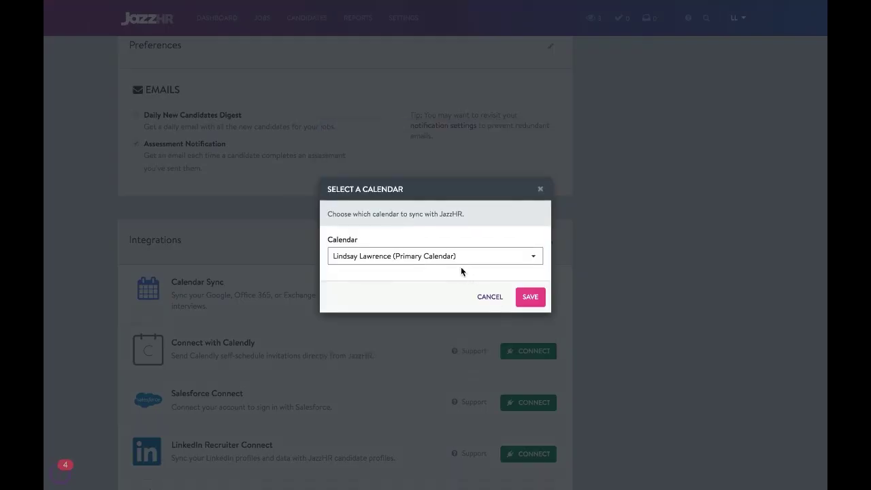
Select Interview Sessions Calendar as the synced calendar and save it
click(447, 256)
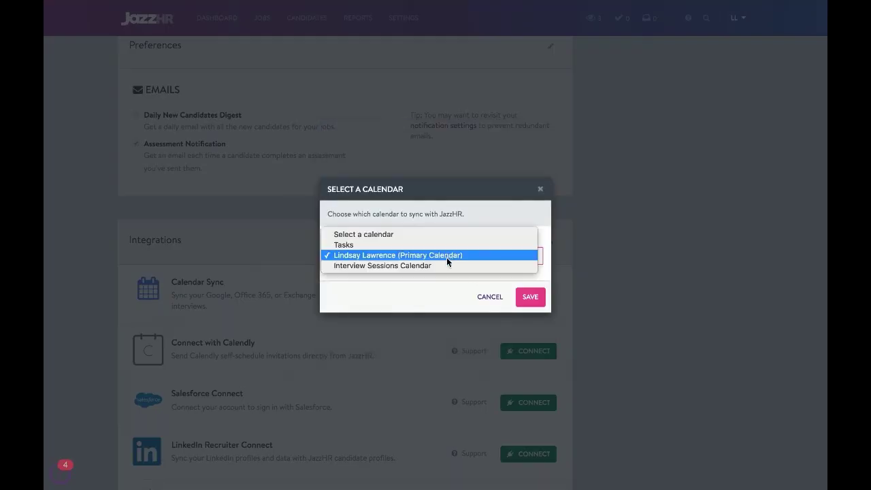
click(449, 265)
click(534, 301)
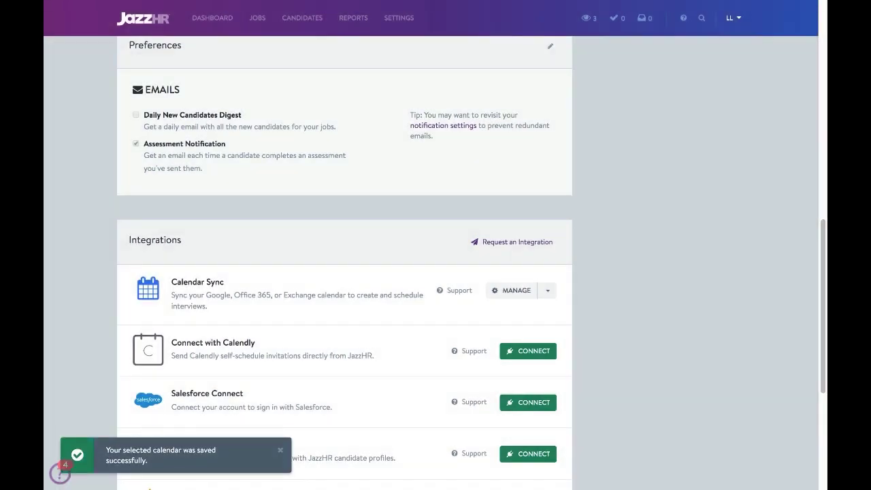
Open the first New candidate's profile under the Digital Marketing Manager job
scroll(409, 228, up, 10)
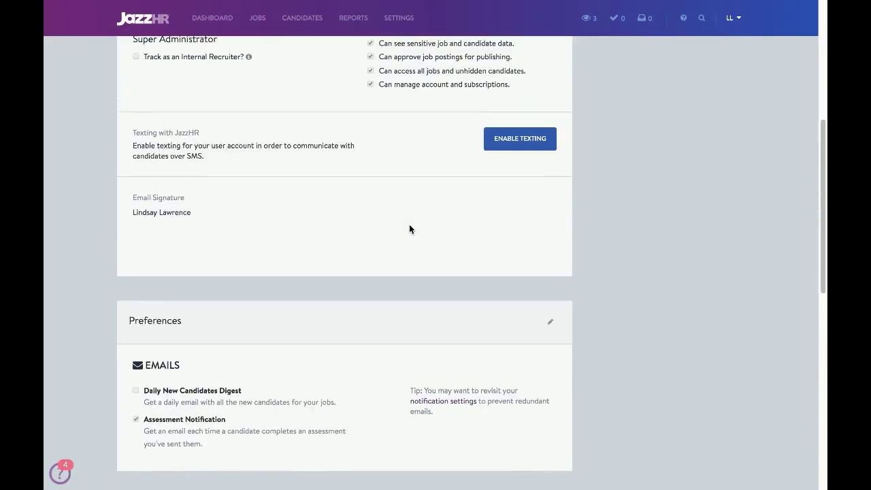
click(258, 23)
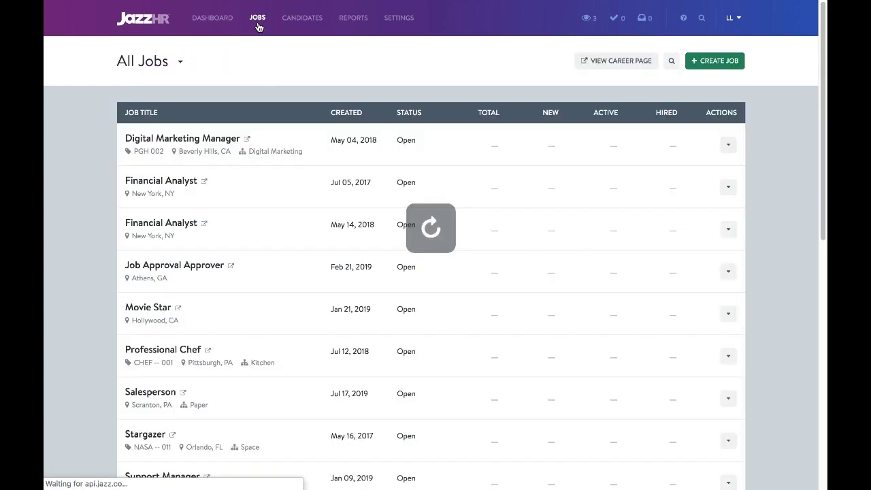
click(212, 141)
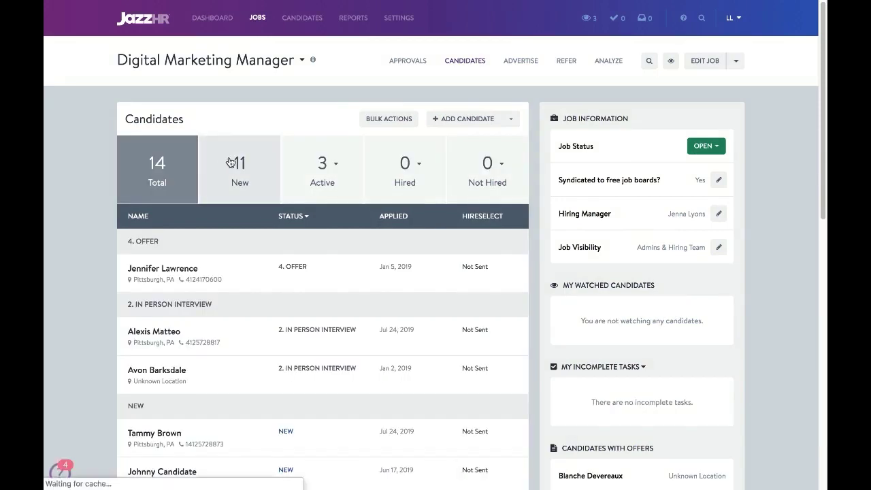
click(230, 162)
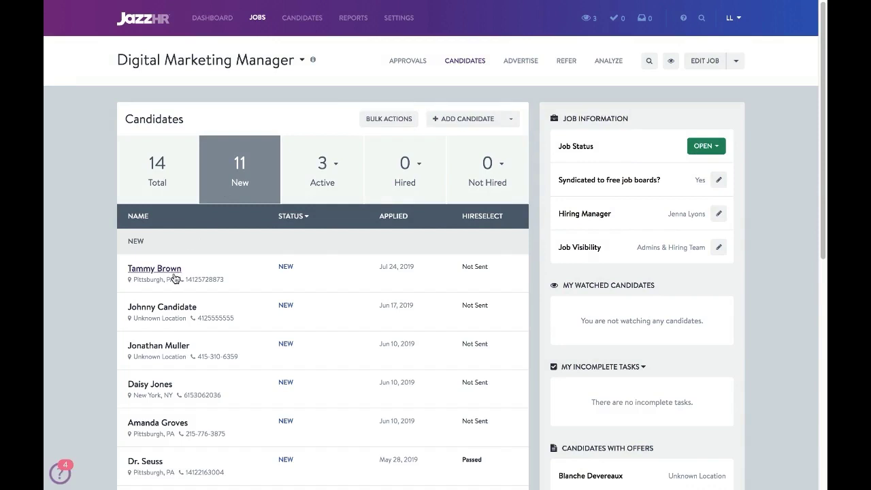
click(171, 274)
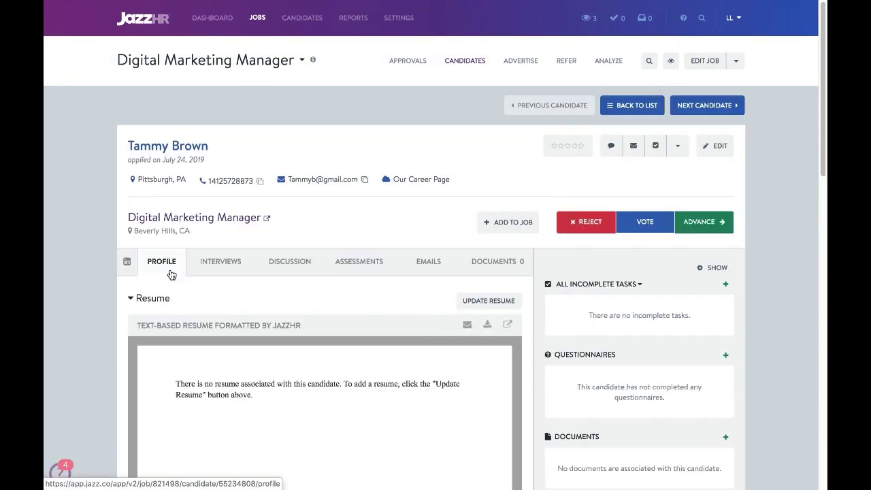
Advance the candidate to 2. In person Interview and confirm the status change
click(707, 225)
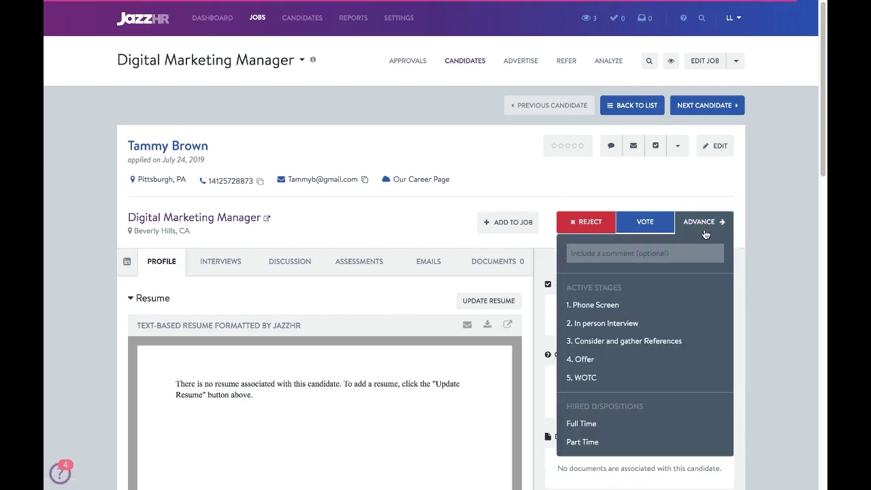
click(616, 324)
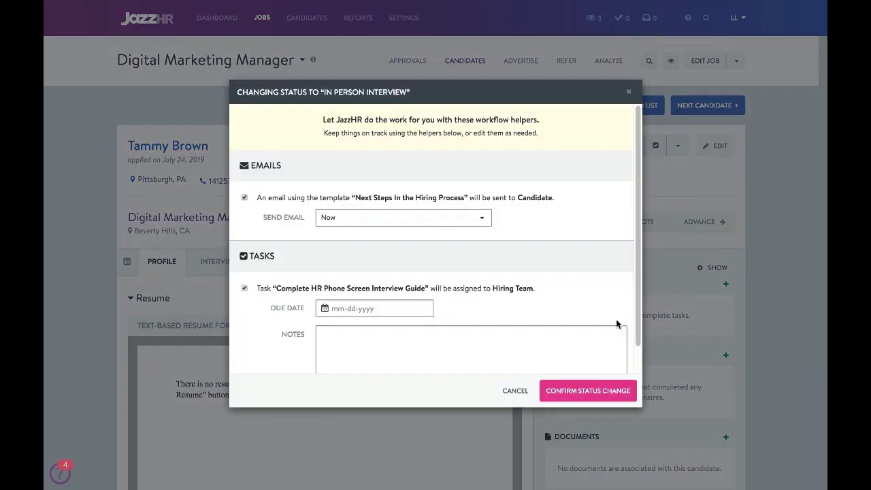
scroll(616, 326, down, 1)
click(610, 391)
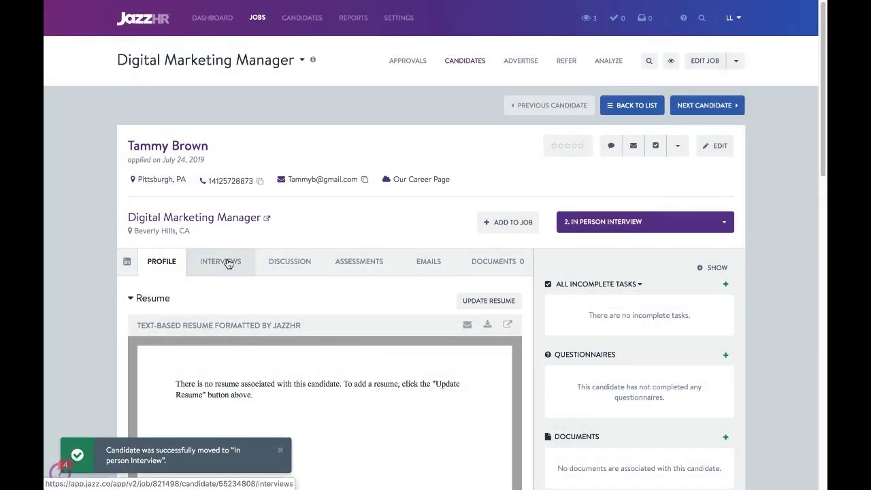
Review the candidate's Interview stages and briefly check the Schedule Interview Session options
click(228, 264)
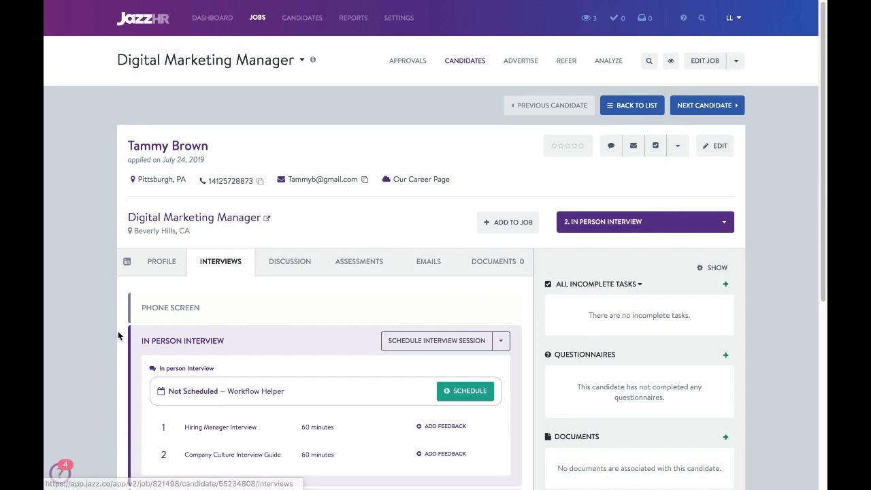
scroll(117, 335, down, 3)
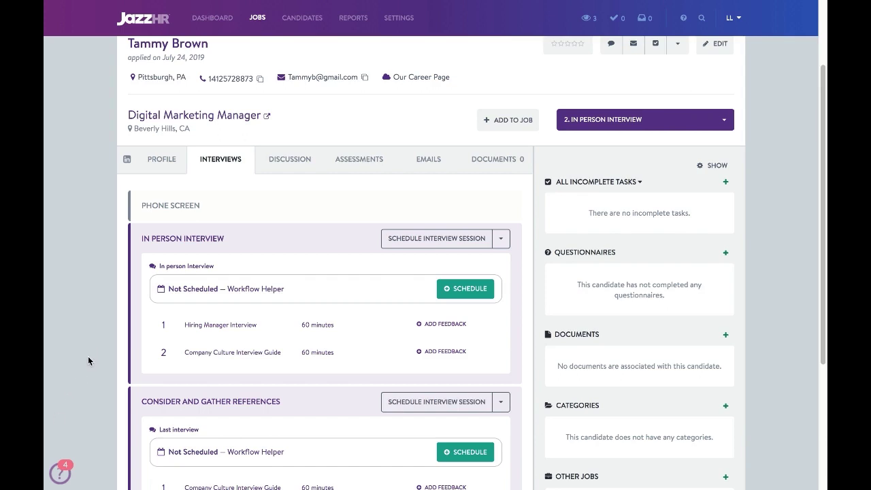
scroll(92, 344, down, 2)
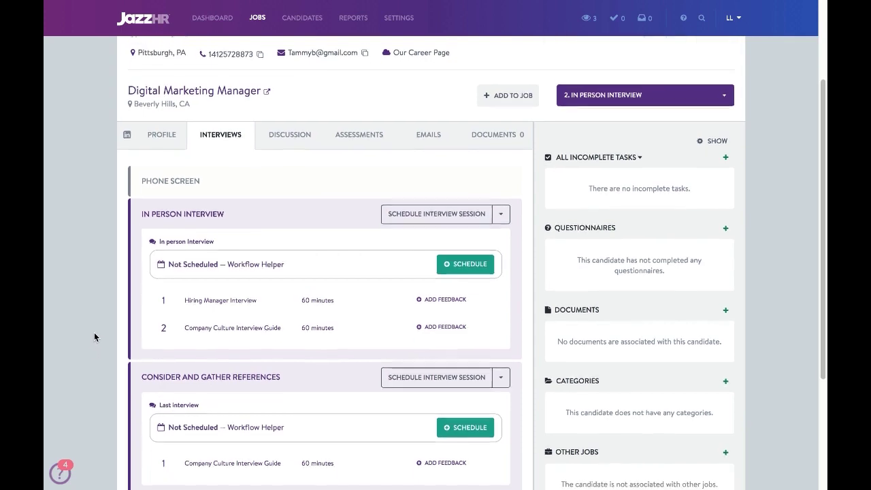
scroll(94, 336, up, 2)
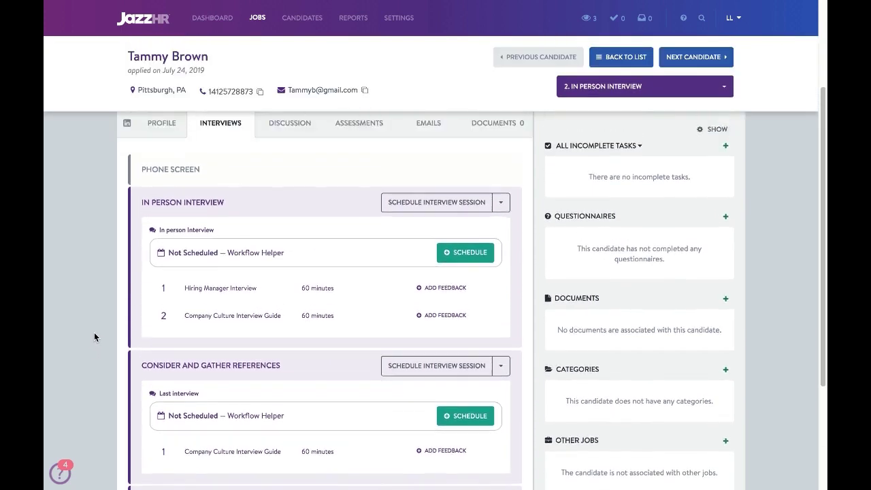
scroll(94, 336, up, 1)
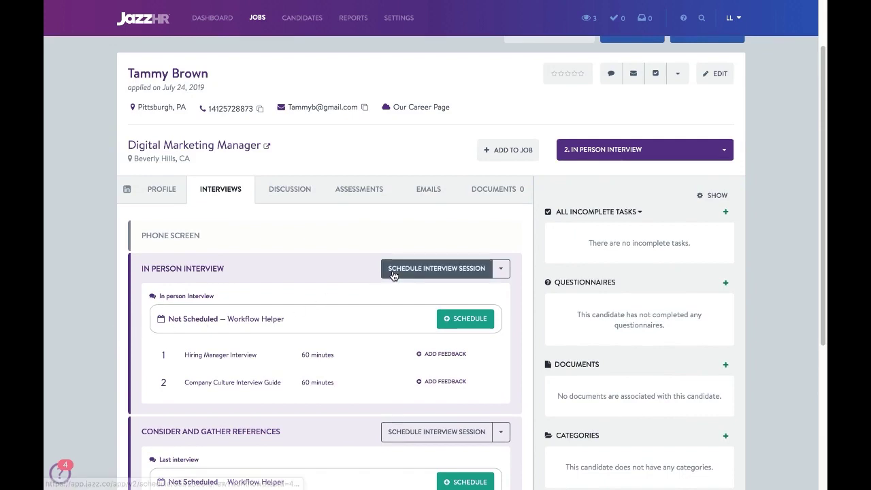
click(501, 269)
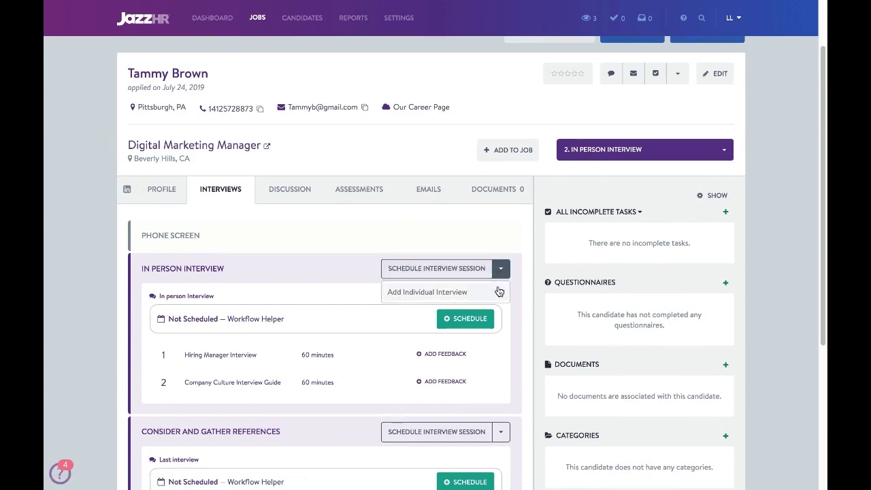
key(Escape)
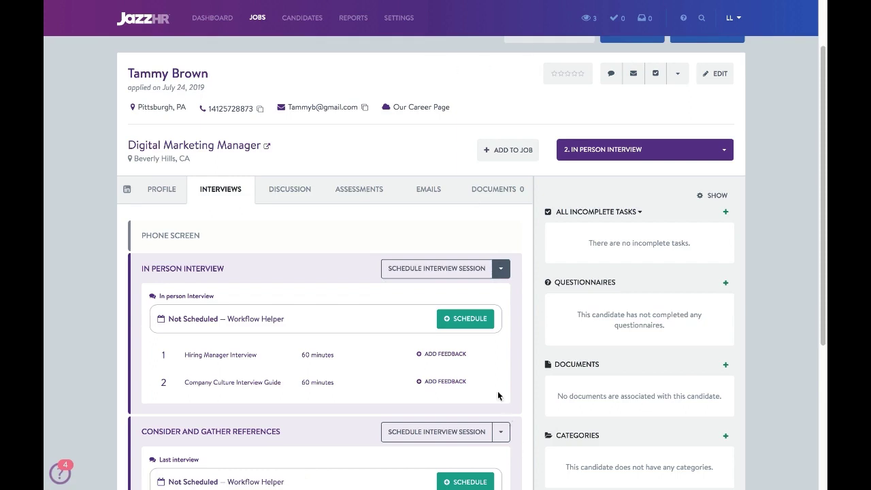
Schedule the In person Interview for Wednesday, July 24, 1:00–3:00pm
click(479, 324)
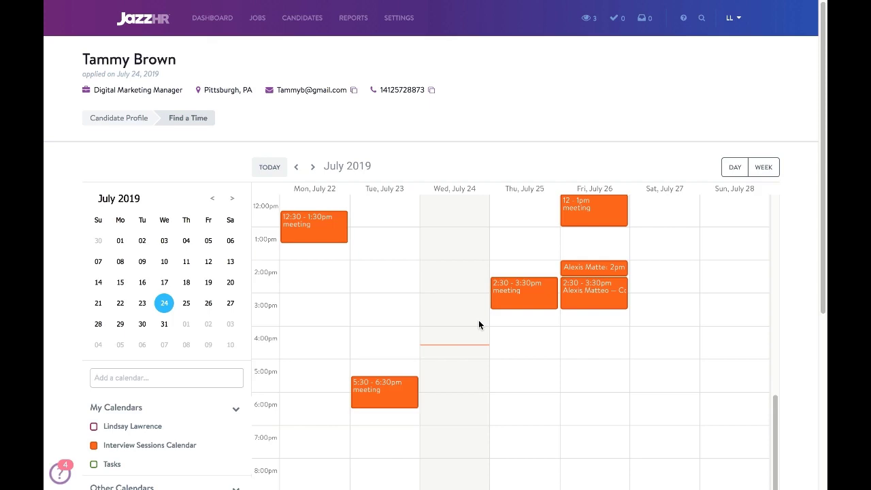
click(495, 330)
scroll(496, 331, up, 1)
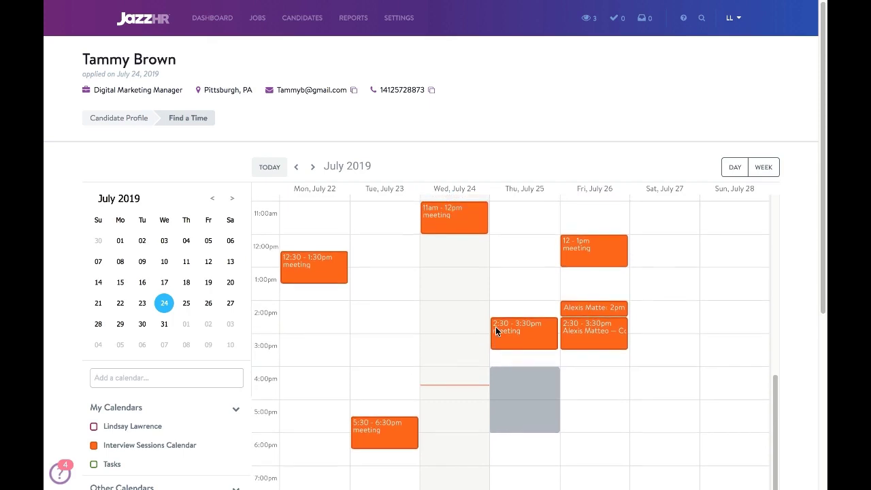
click(447, 277)
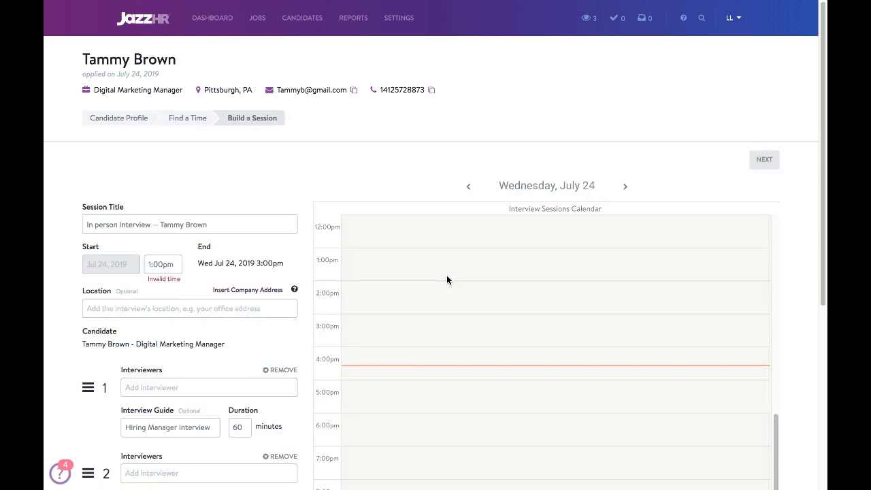
Search for and assign an interviewer to each of the session's two interviews
scroll(258, 328, down, 2)
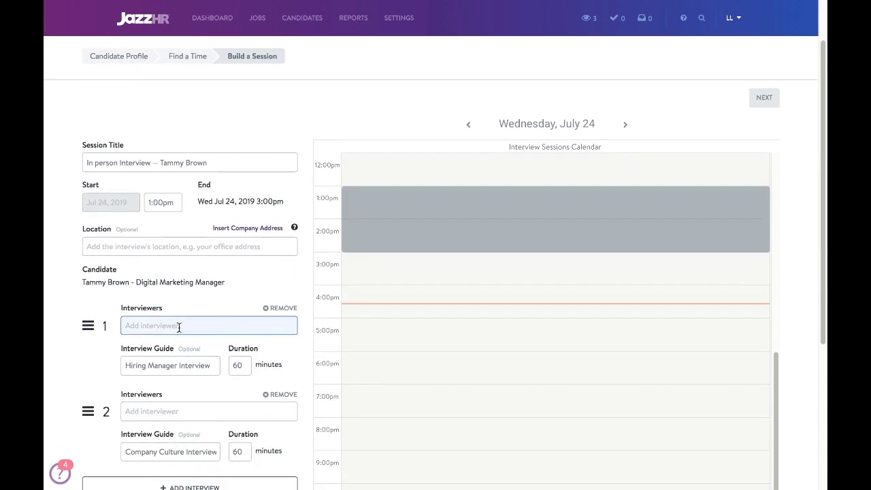
click(176, 387)
text(Brenna)
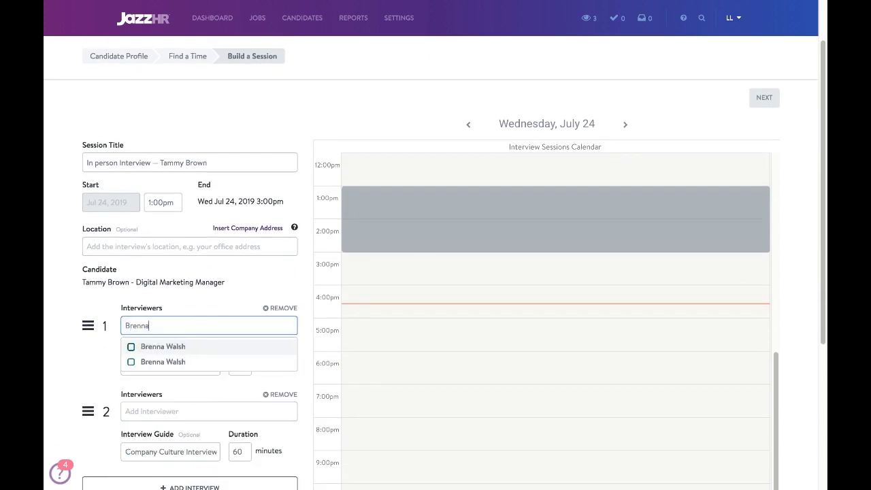
click(188, 349)
click(170, 423)
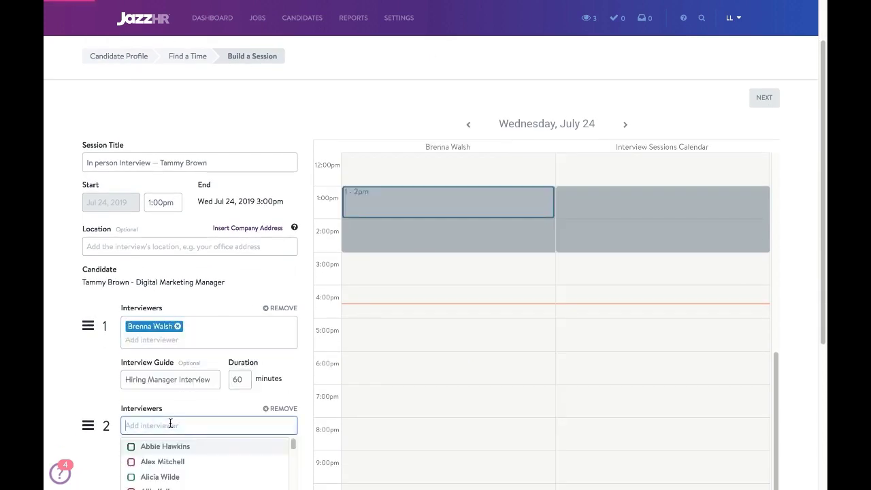
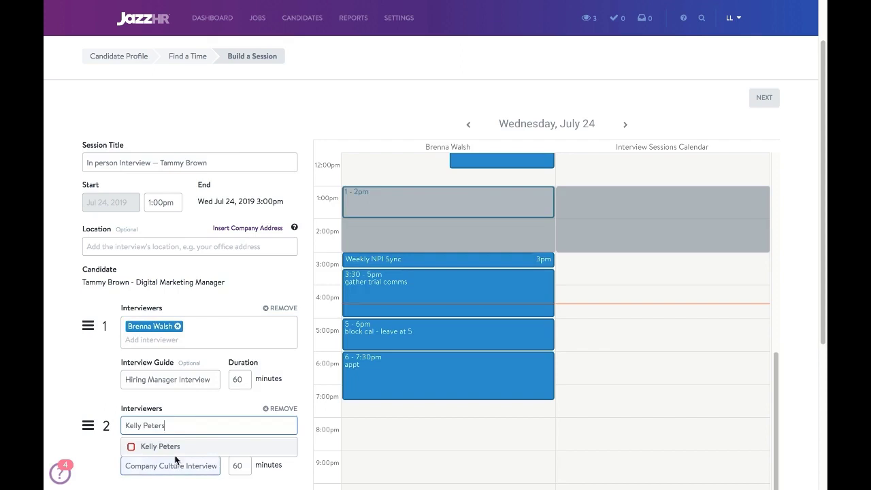
click(173, 449)
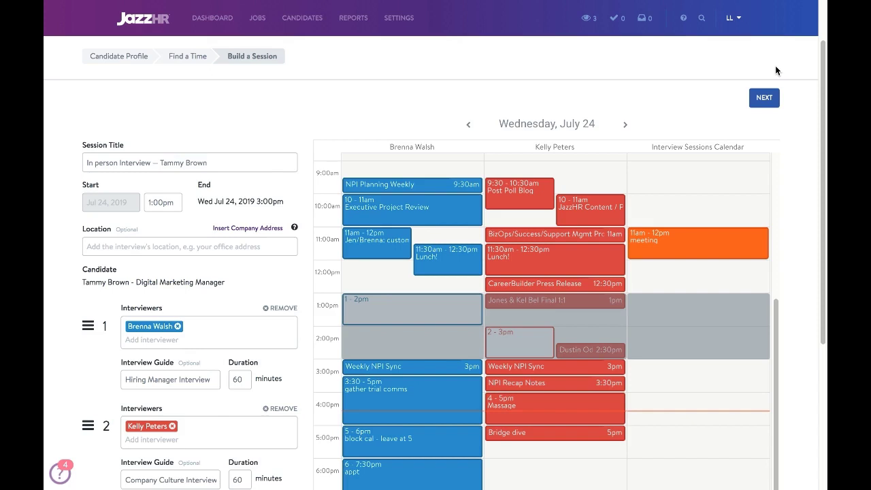
Go to invite customization and review both interviews' event details and the candidate's invite options
click(762, 99)
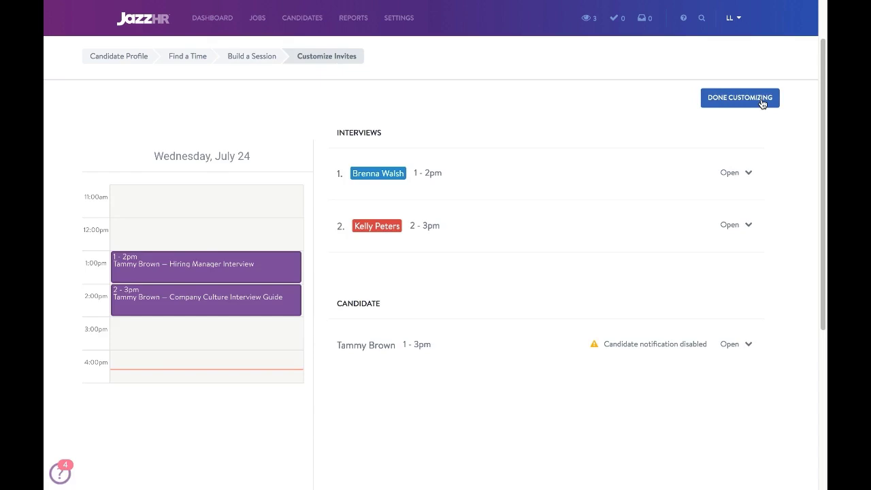
click(748, 225)
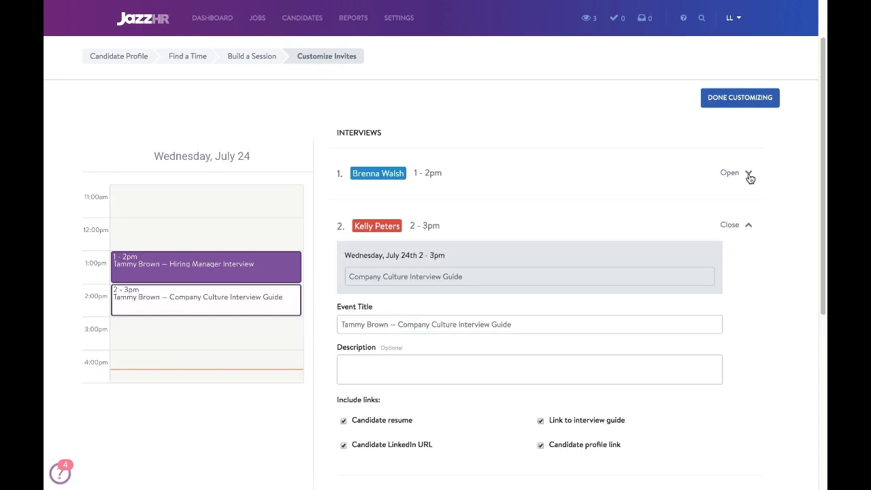
click(748, 174)
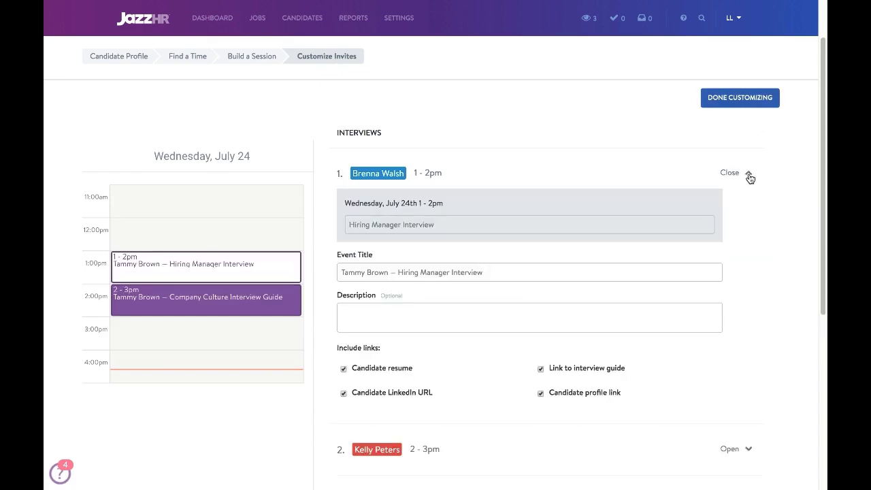
scroll(730, 235, down, 1)
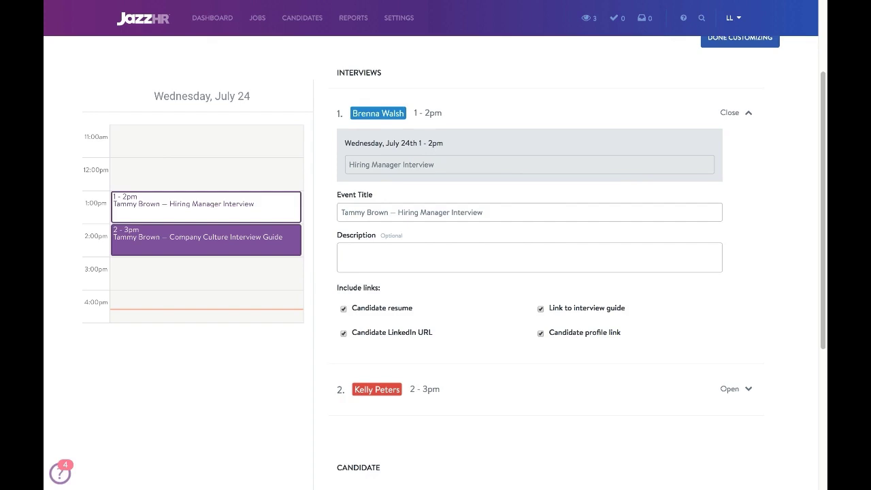
scroll(655, 317, down, 2)
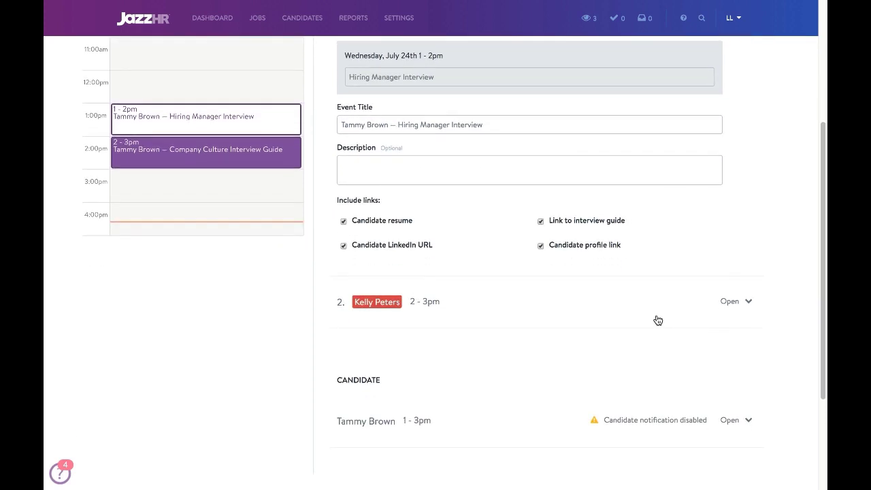
click(727, 302)
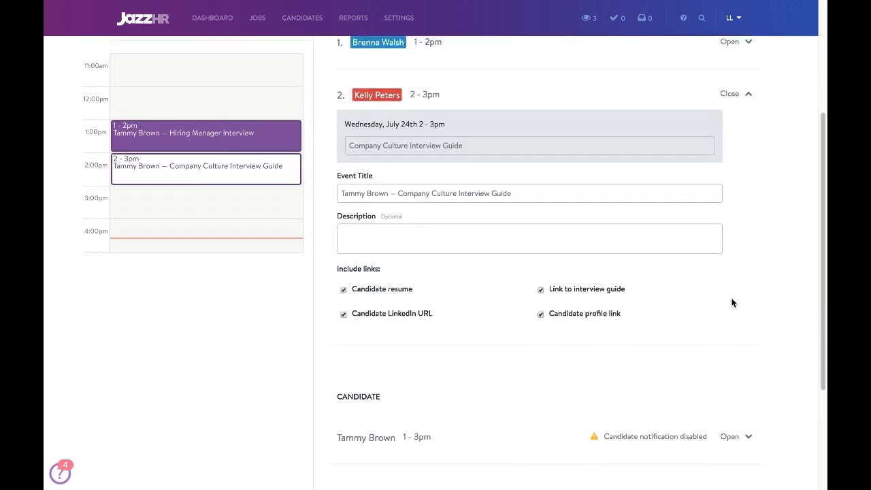
scroll(732, 303, down, 3)
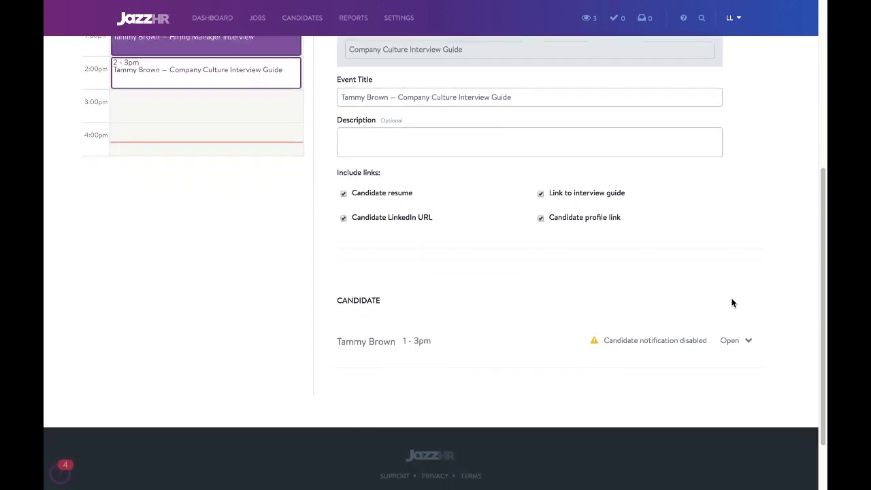
click(747, 337)
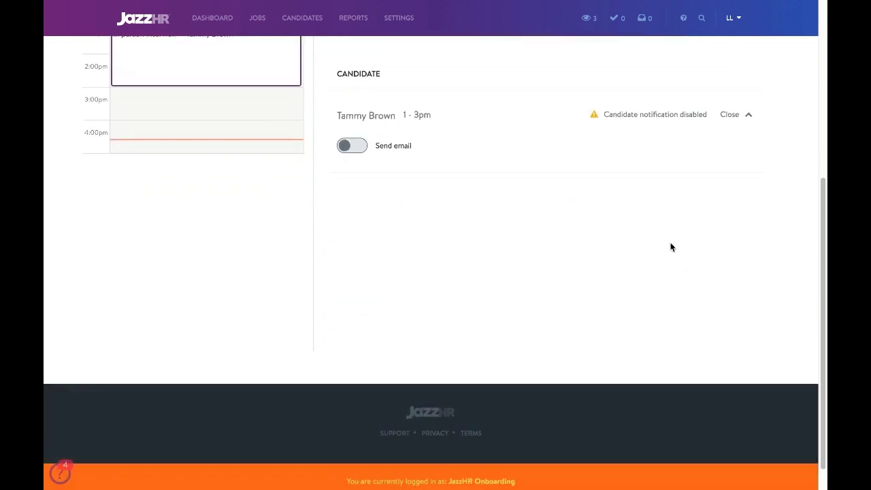
Turn on the candidate email and apply the On-Site Interview Invitation template
scroll(660, 238, up, 3)
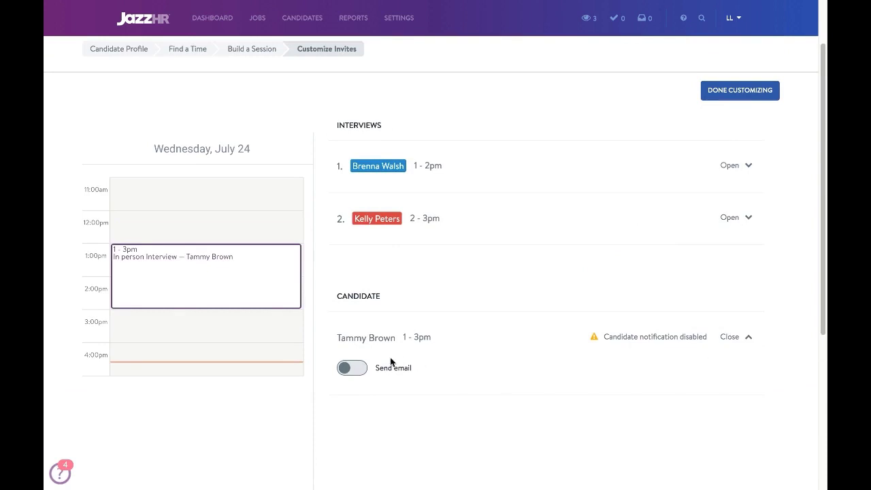
click(352, 368)
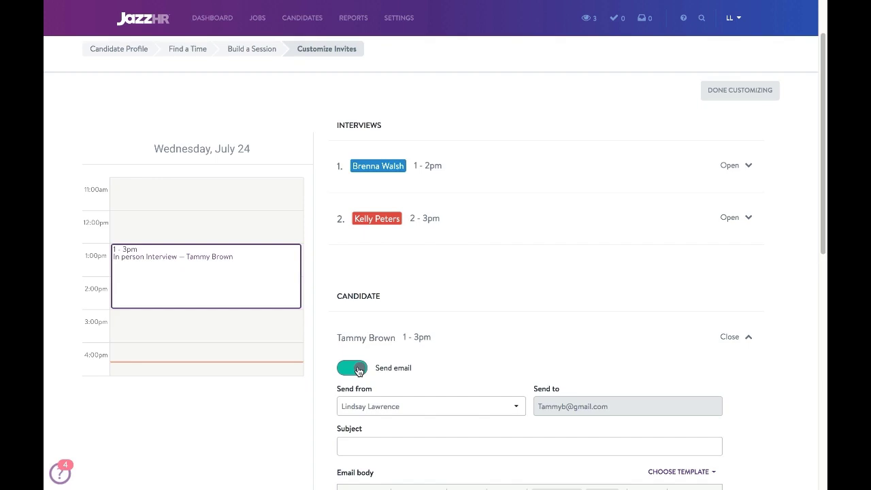
scroll(591, 253, down, 2)
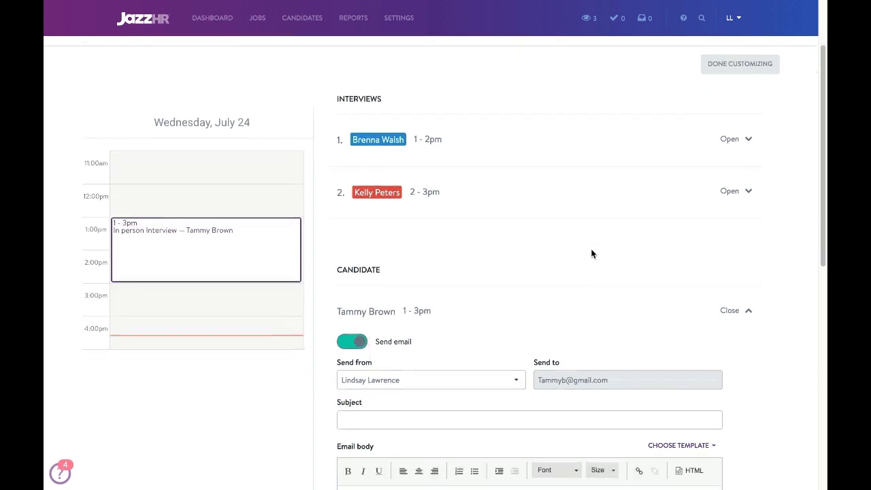
scroll(590, 253, down, 1)
click(681, 266)
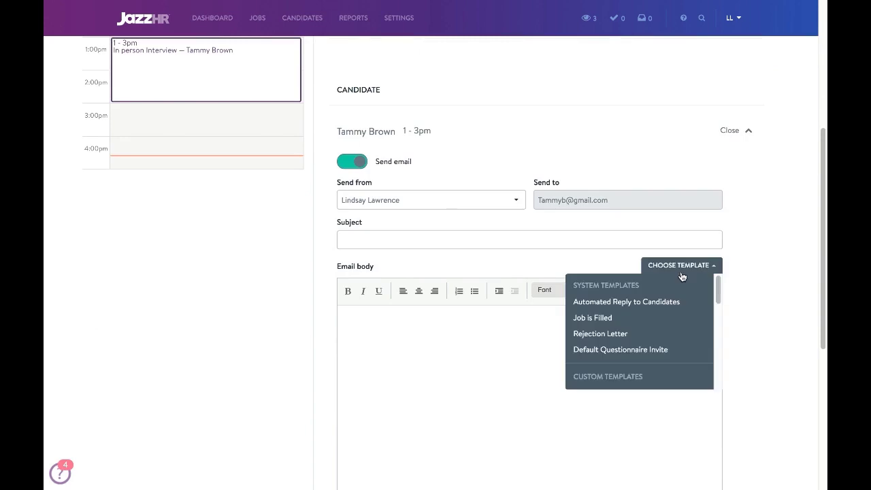
scroll(658, 375, down, 3)
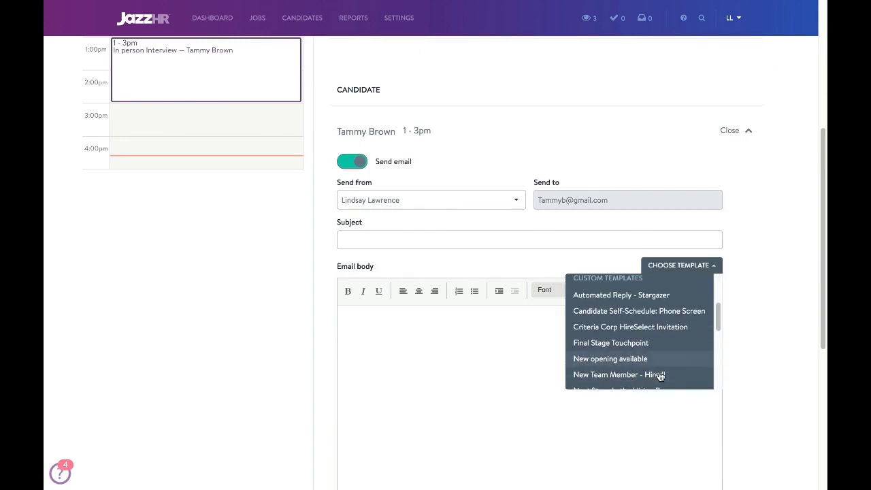
scroll(659, 375, down, 3)
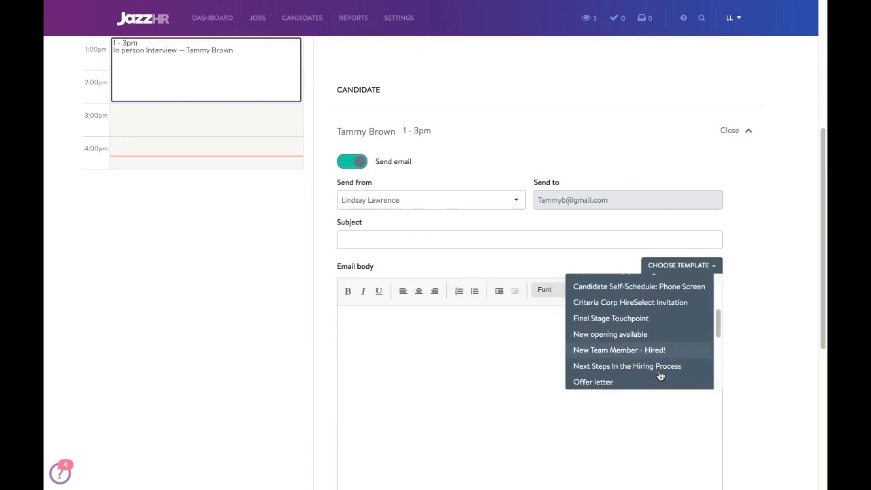
scroll(659, 375, down, 1)
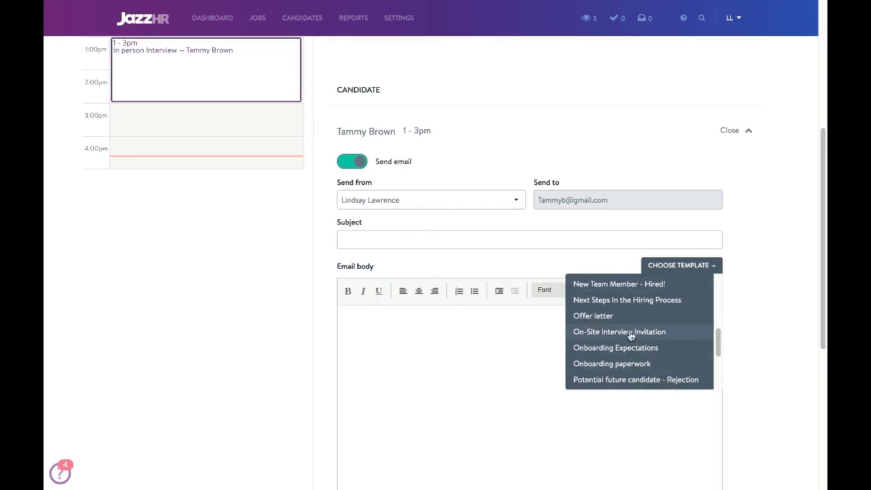
click(631, 332)
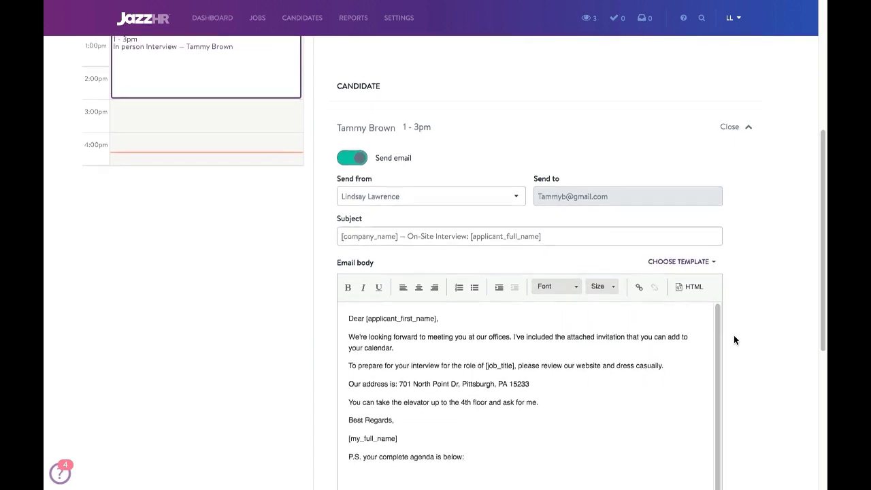
Paste the two-interview agenda into the email body
scroll(733, 335, down, 3)
click(373, 397)
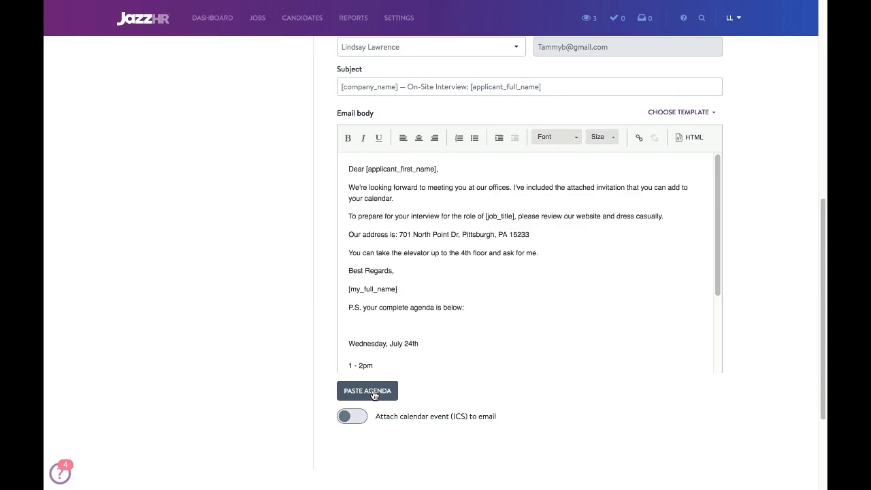
scroll(414, 334, down, 1)
scroll(414, 334, down, 1)
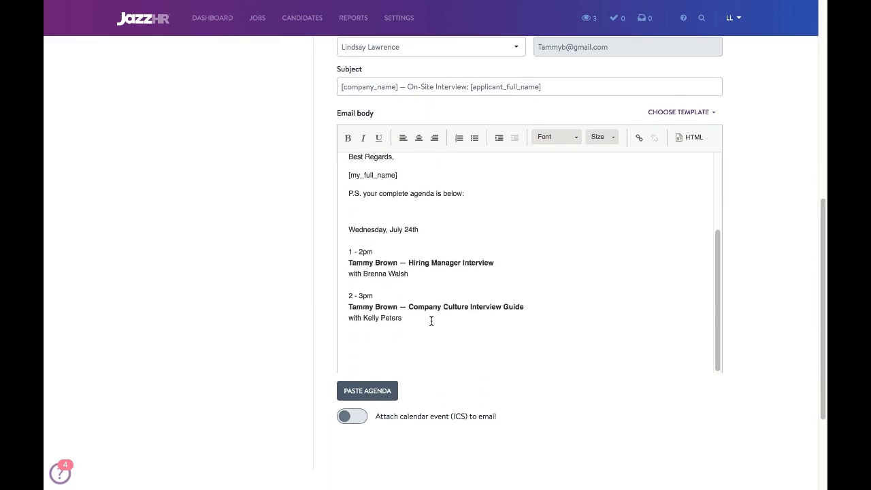
scroll(431, 321, up, 3)
scroll(768, 146, up, 10)
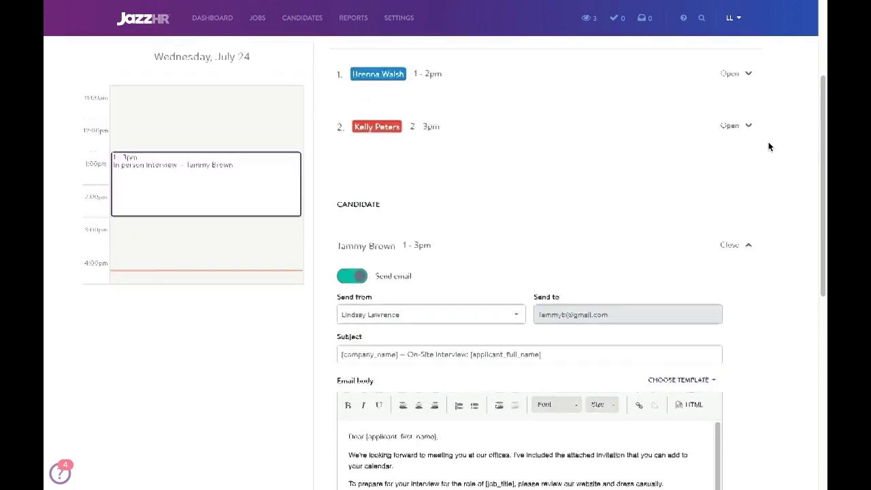
Finish customizing and save the session, sending the invites
click(732, 145)
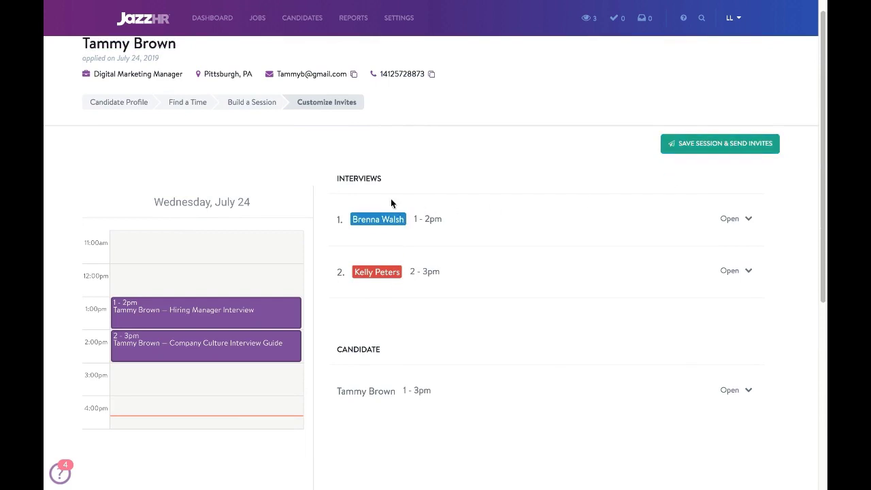
click(729, 144)
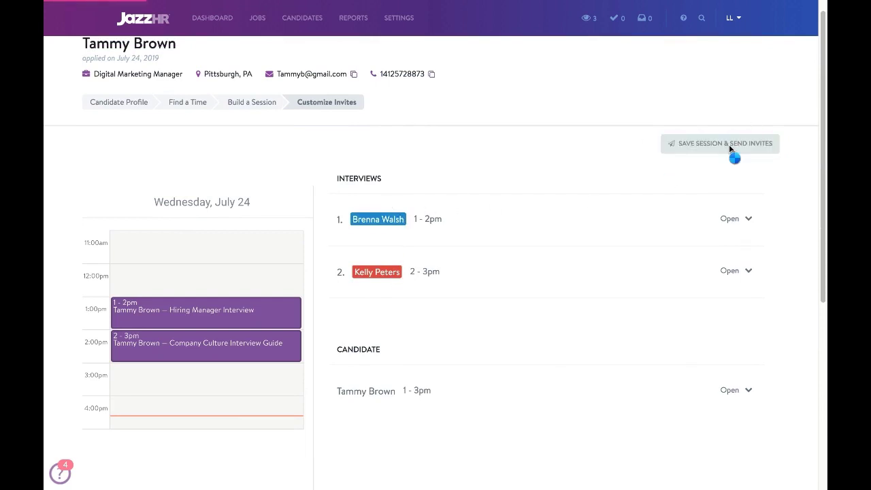